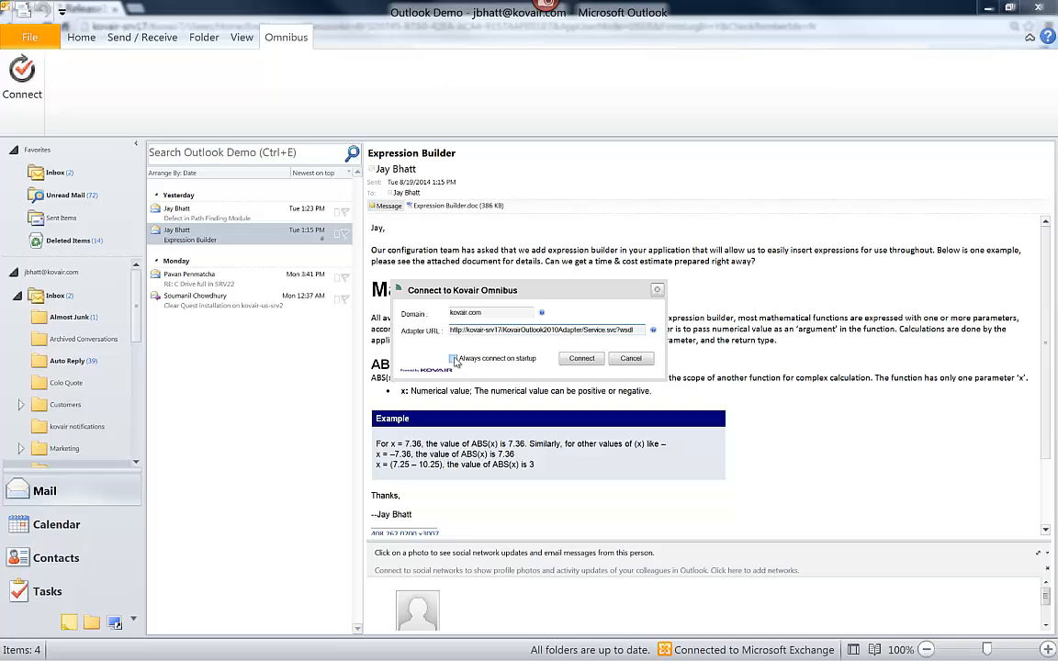
Step: Connect to Kovair Omnibus on the kovair.com domain with the option to always connect on startup enabled
left_click(572, 360)
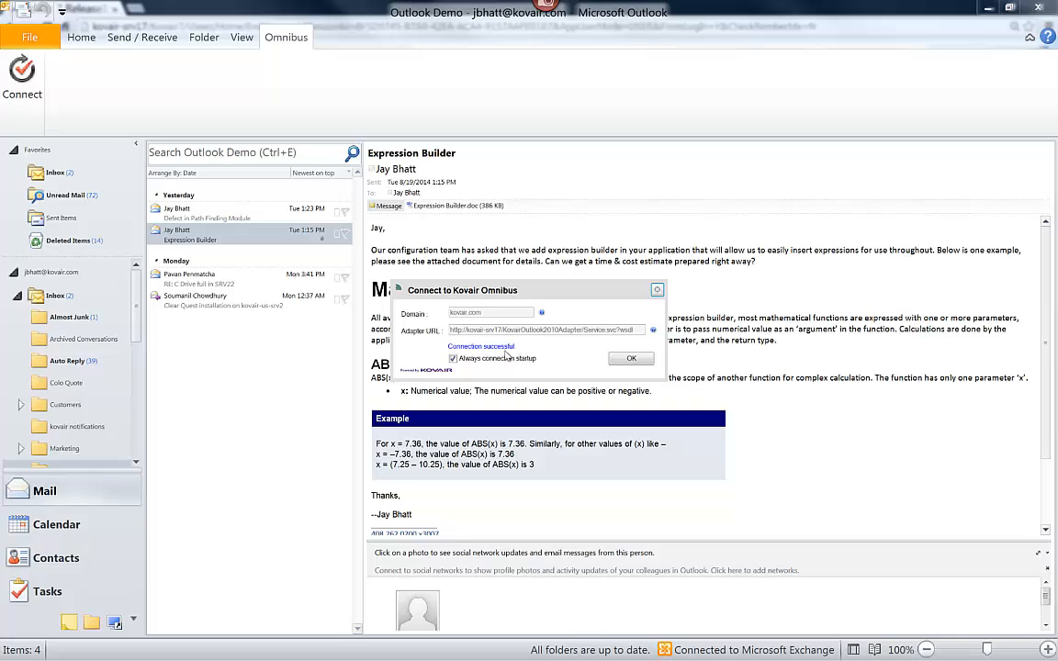
left_click(618, 358)
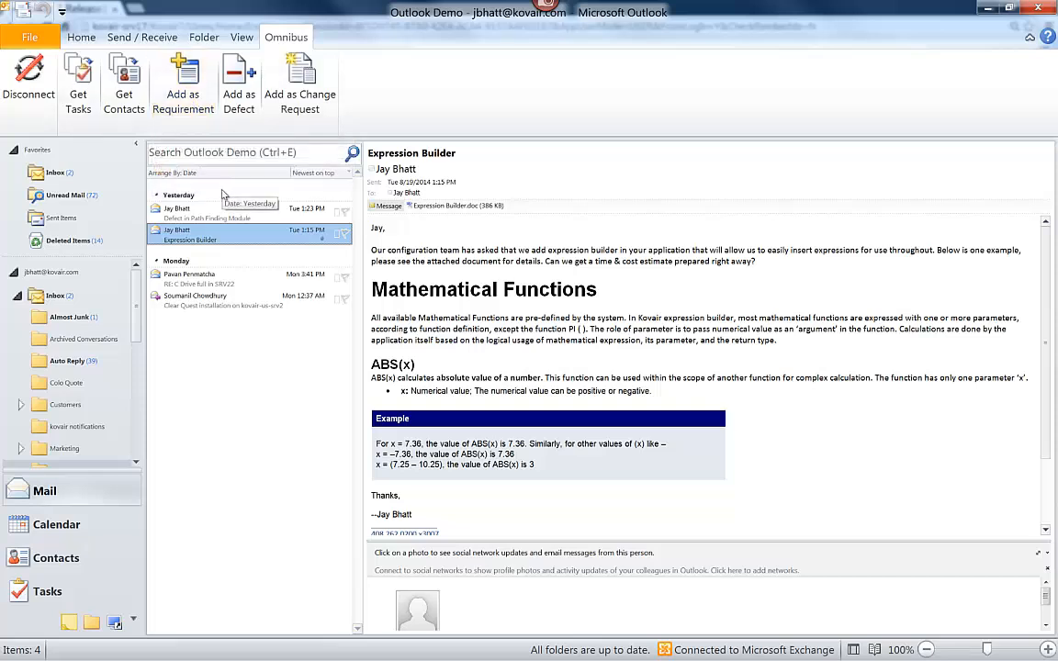
Step: Select several emails, then only the Expression Builder email, and check the Omnibus options offered for it
left_click(196, 194)
left_click(228, 275, "ctrl")
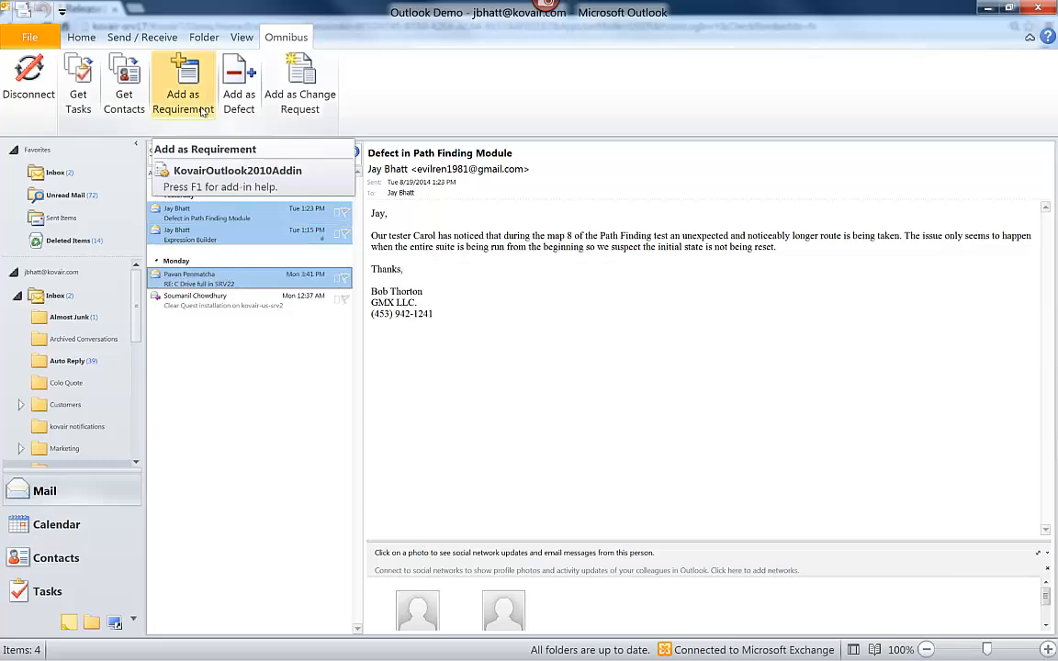
left_click(236, 236)
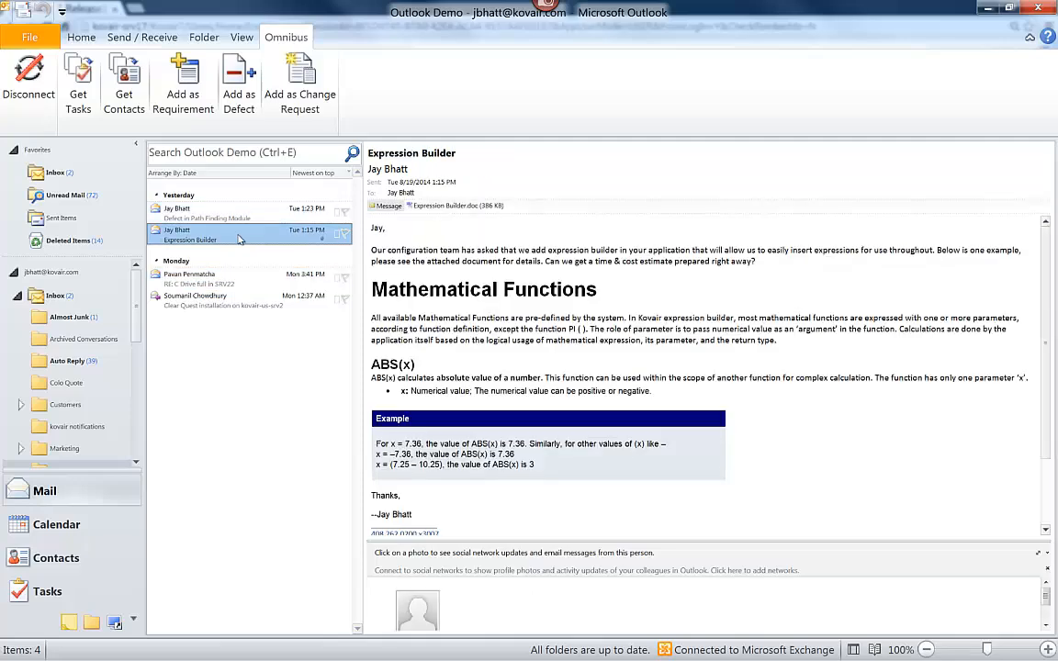
right_click(239, 238)
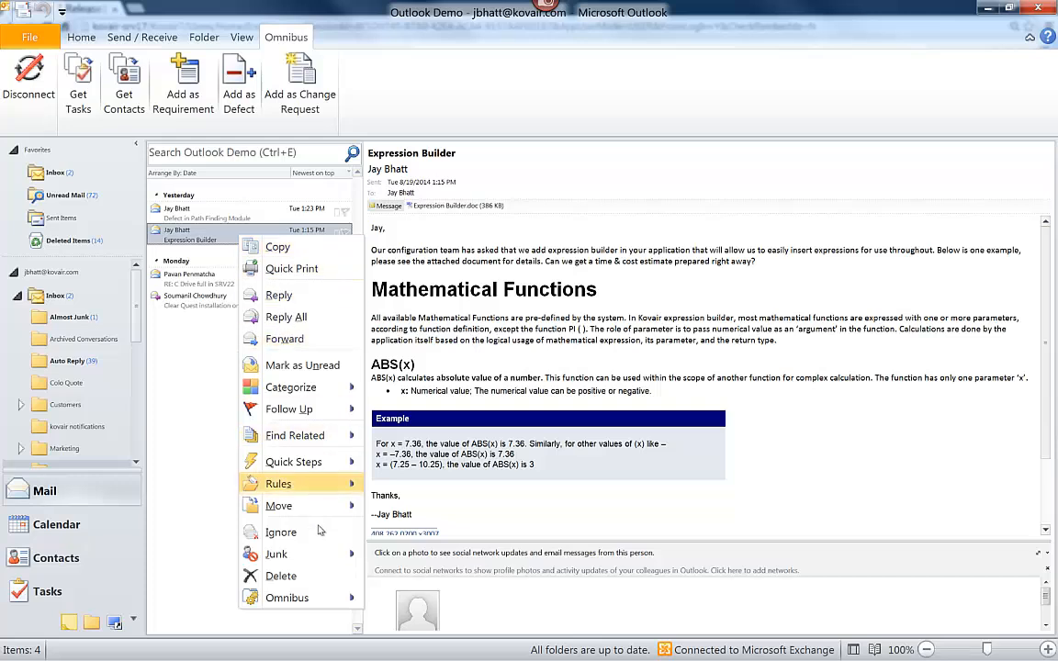
mouse_move(338, 600)
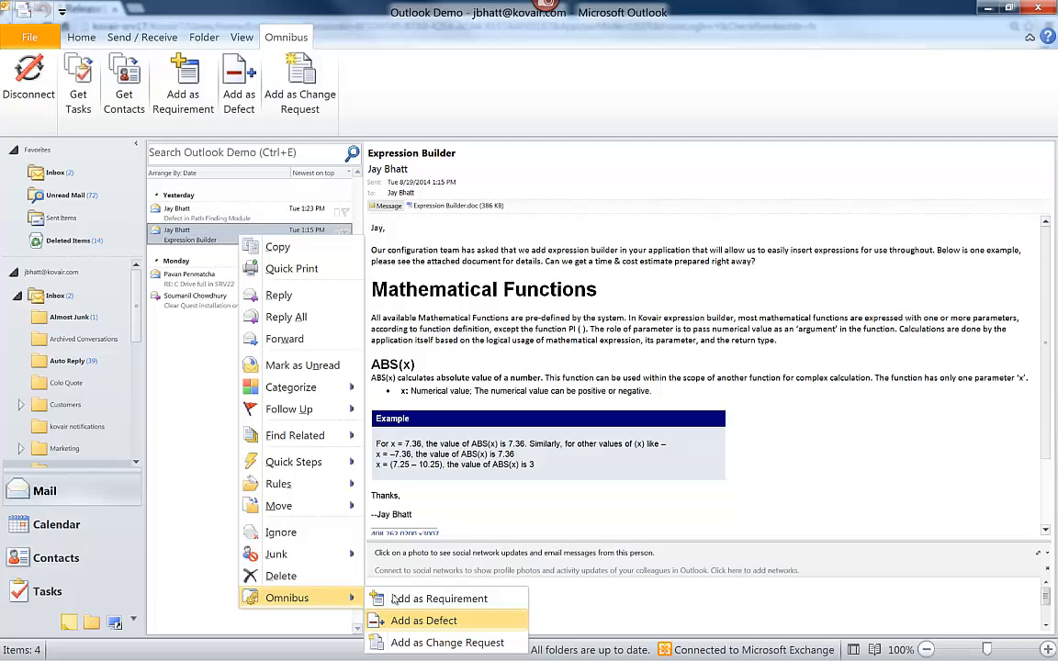
left_click(179, 413)
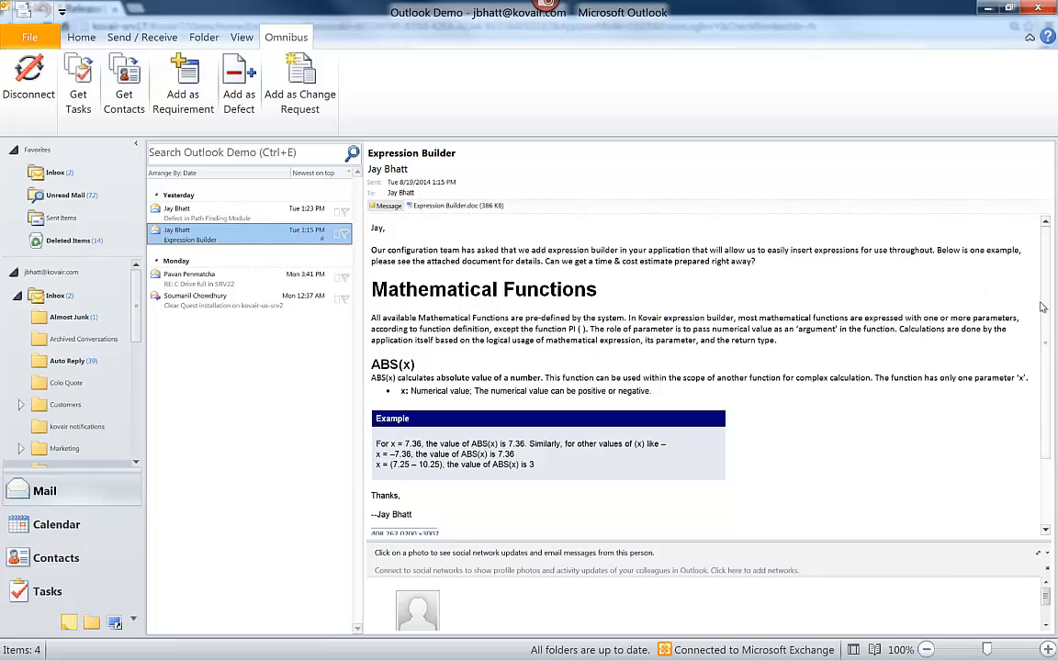
Step: Look through the Expression Builder email and add it to Omnibus as a requirement
scroll(927, 340, "down", 3)
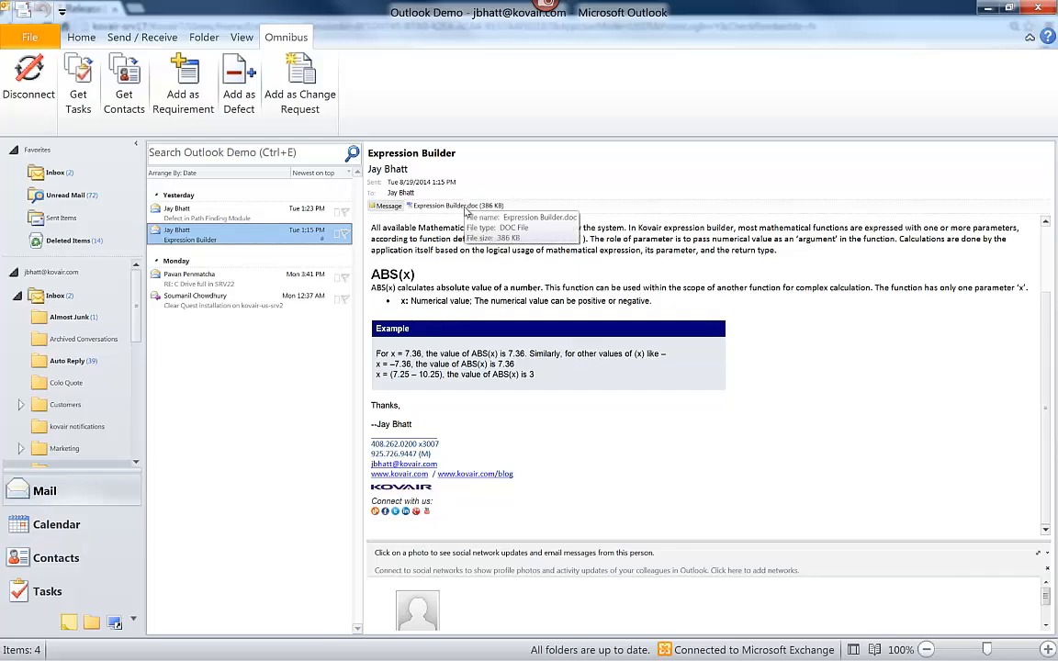
right_click(279, 233)
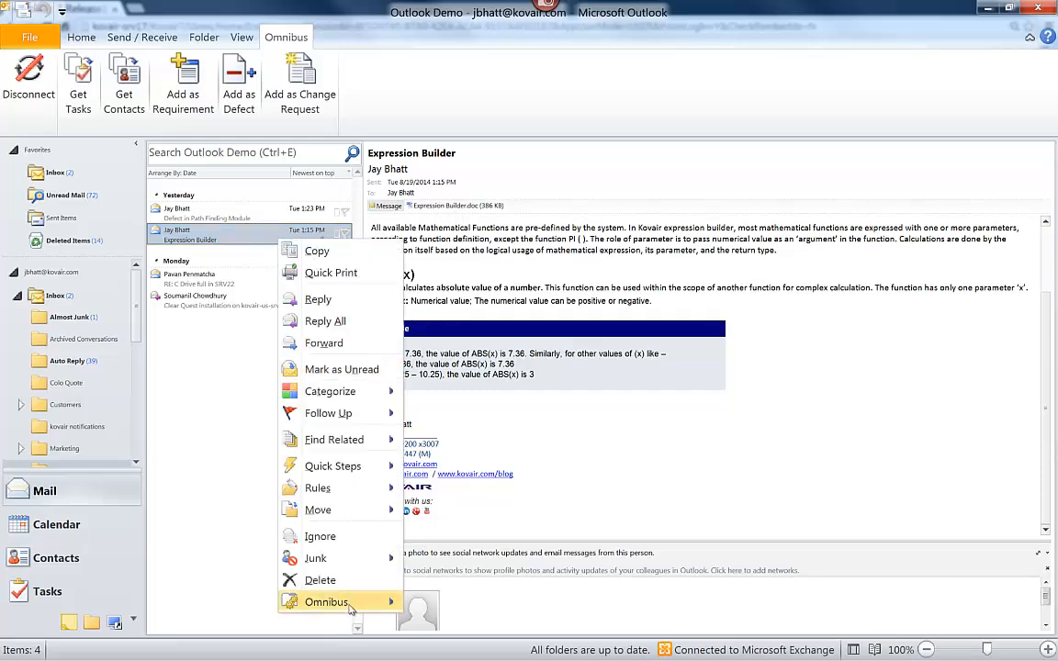
left_click(433, 603)
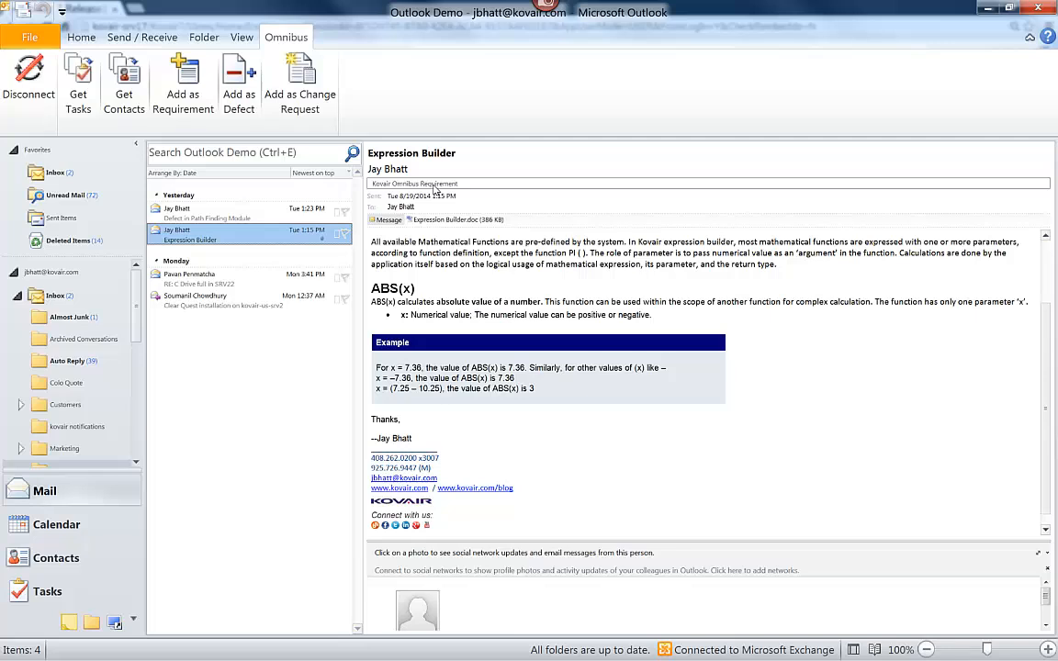
Step: Add the email Defect in Path Finding Module to Omnibus as a defect
left_click(269, 217)
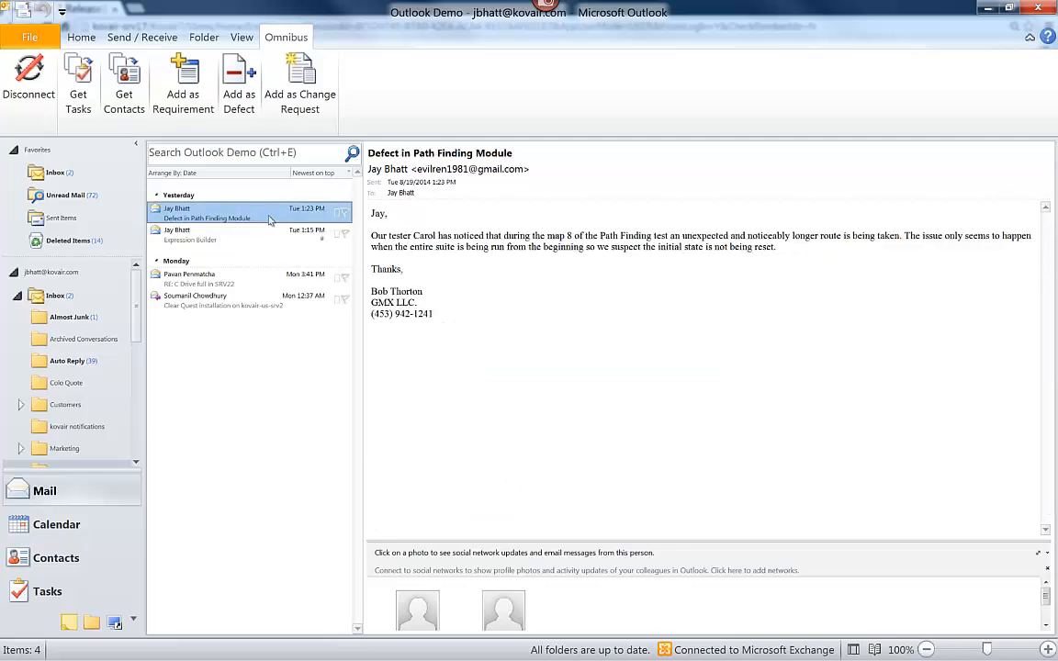
right_click(269, 217)
mouse_move(349, 579)
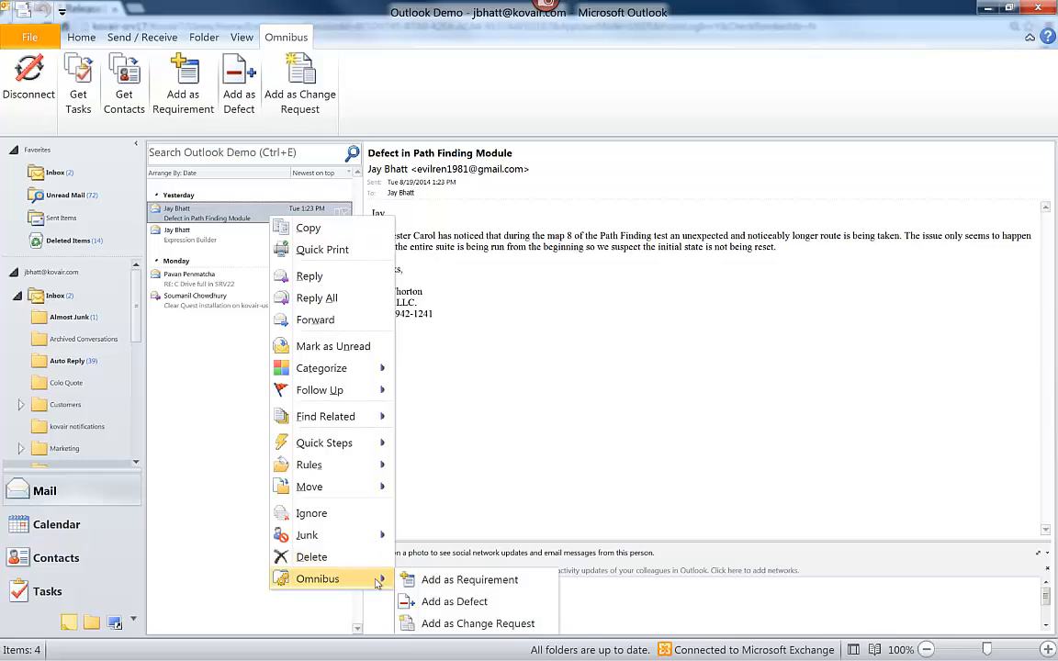
left_click(437, 601)
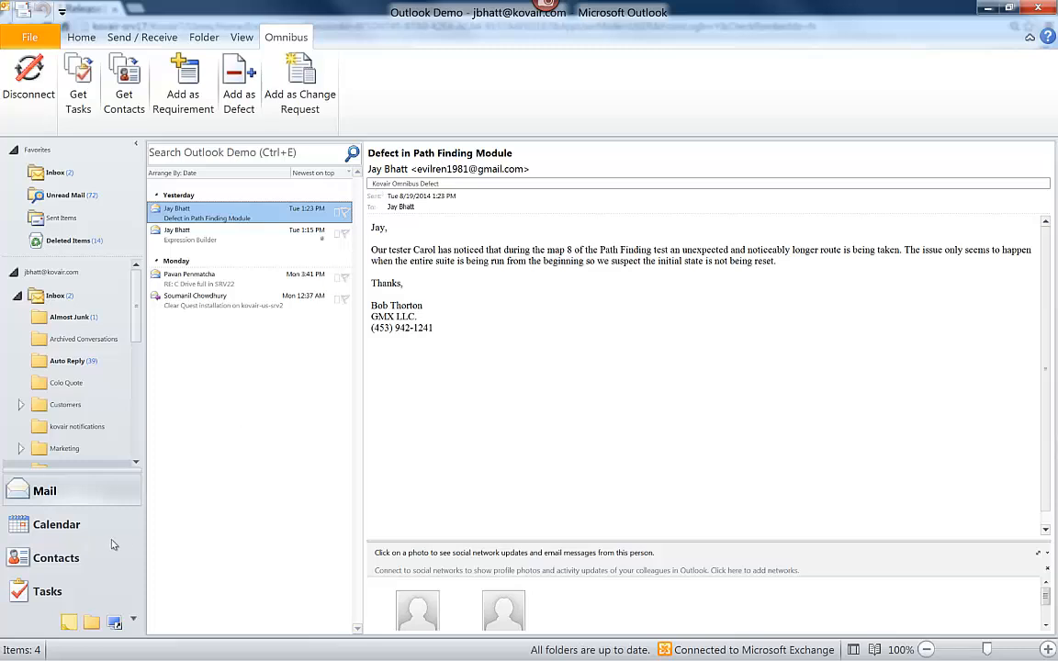
Step: Create and save a contact at Philosophers LLC with full name, e-mail, business phone and business address
left_click(56, 558)
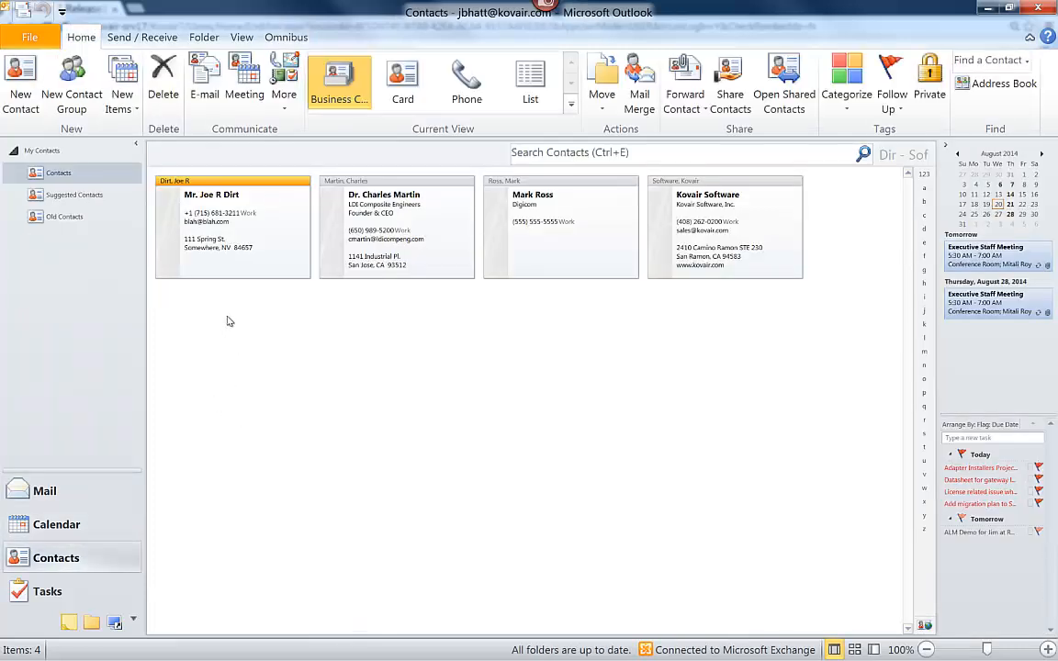
key("ctrl+n")
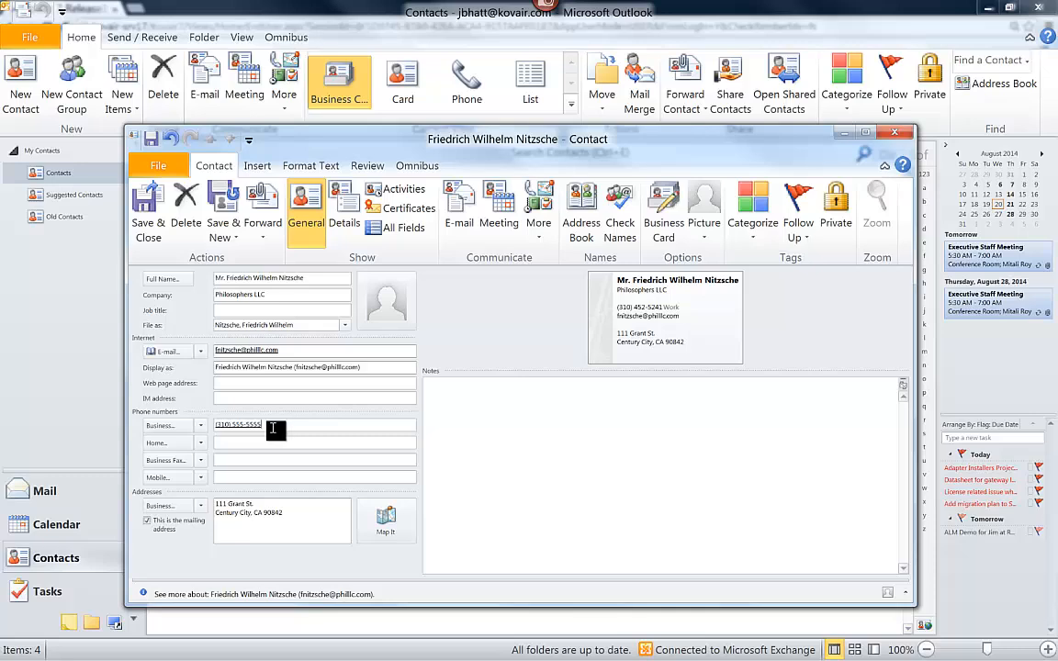
left_click(156, 218)
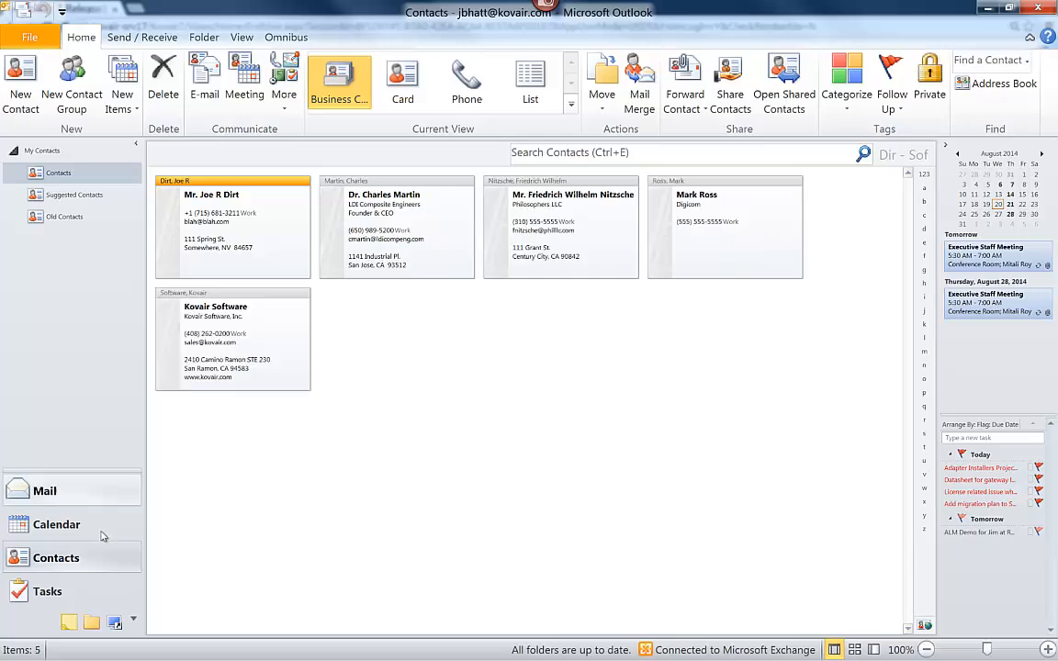
Step: Create and save the task "Requirements Review Call with Philosophers LLC" with start and due dates of Fri 8/22/2014
left_click(48, 591)
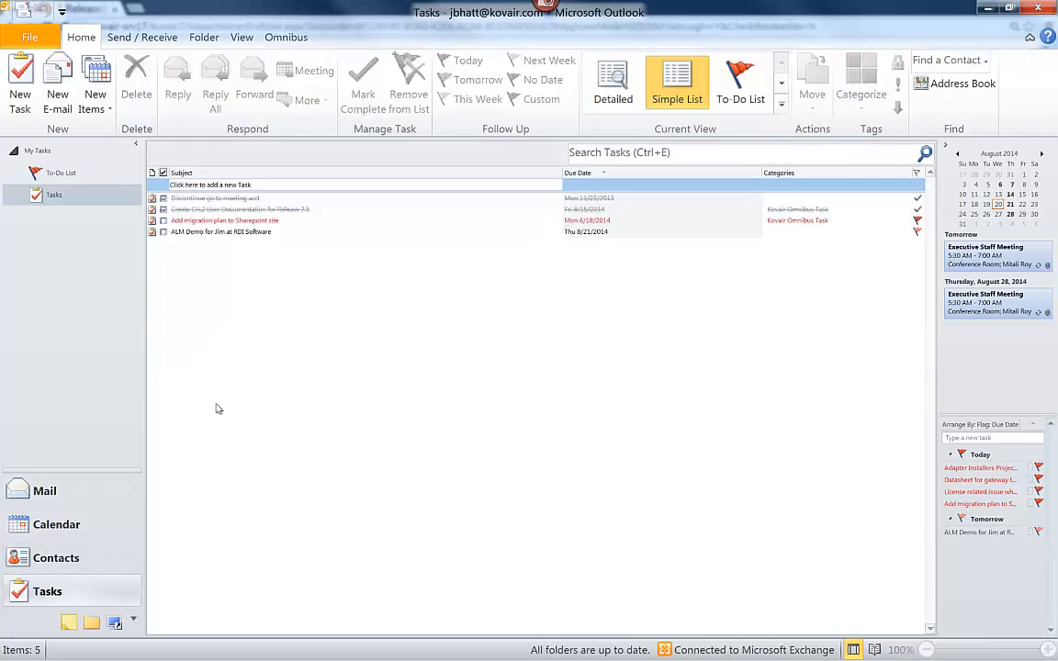
left_click(21, 85)
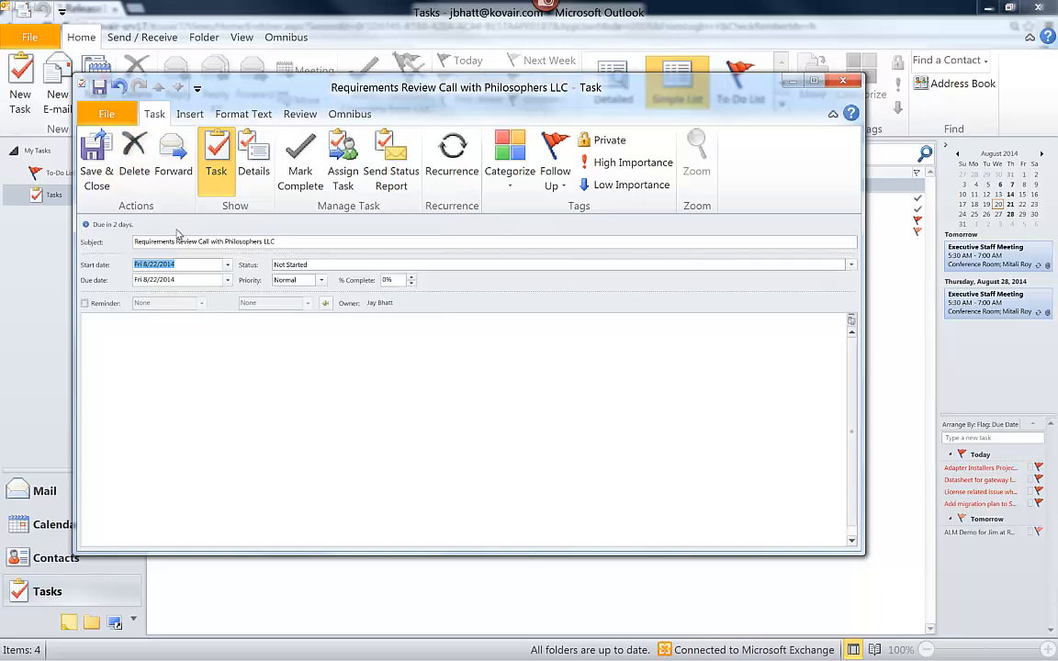
left_click(101, 171)
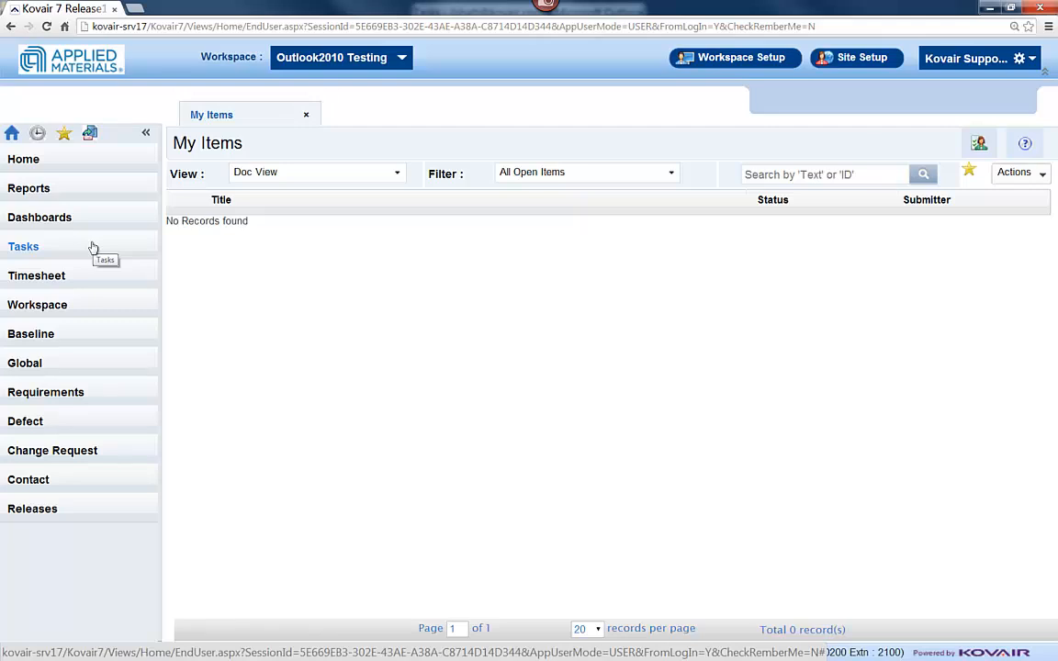
Step: Open the Expression Builder requirement in Kovair and review its description, comments and attachments
left_click(86, 393)
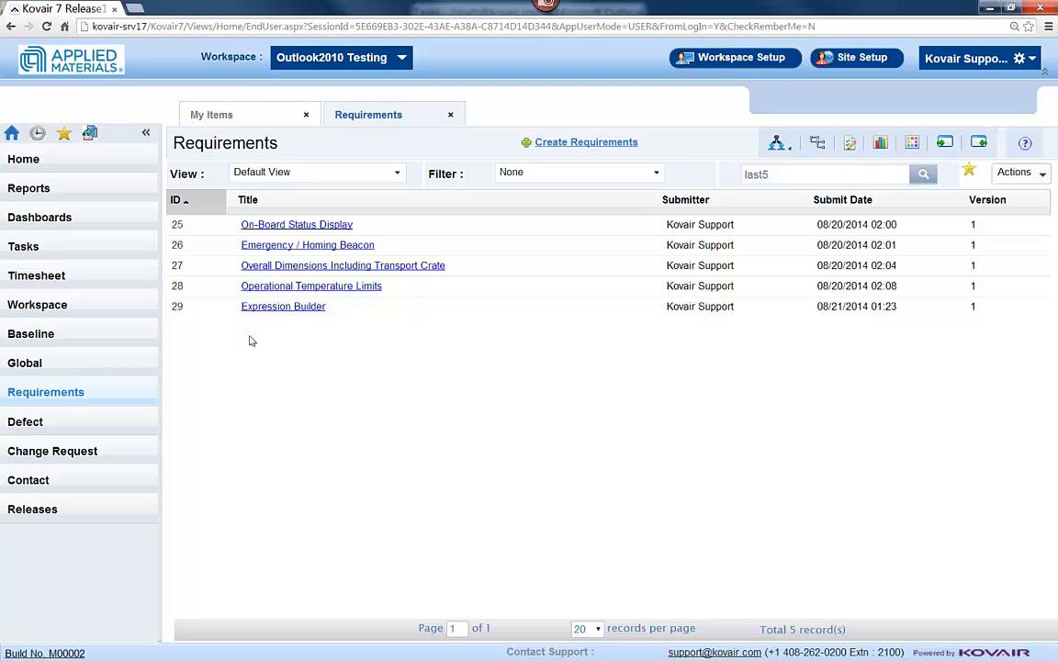
left_click(265, 312)
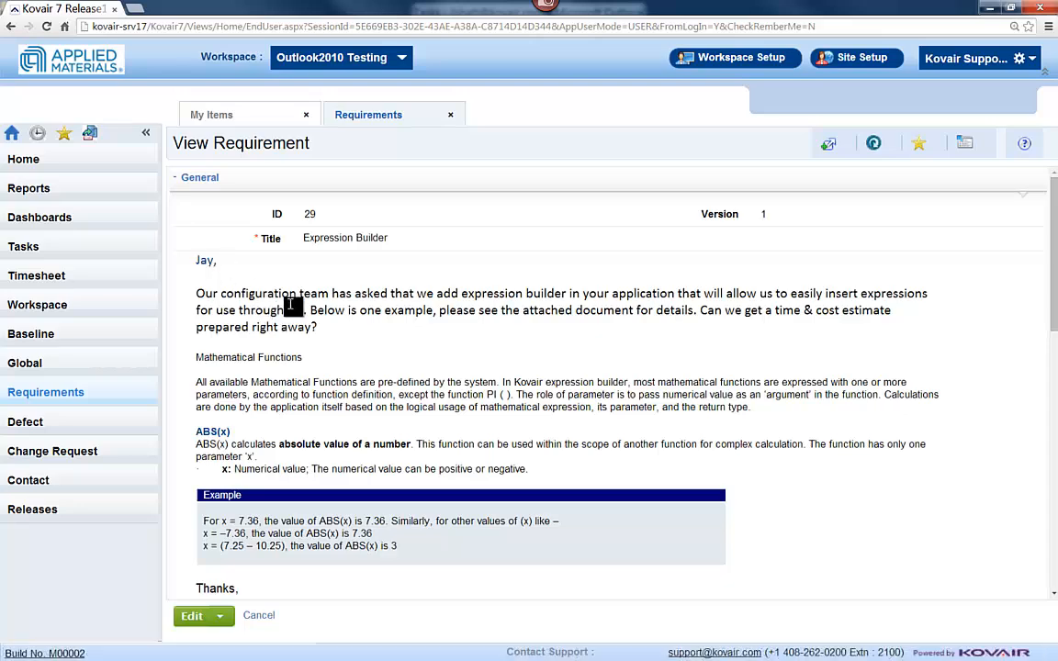
scroll(292, 398, "down", 3)
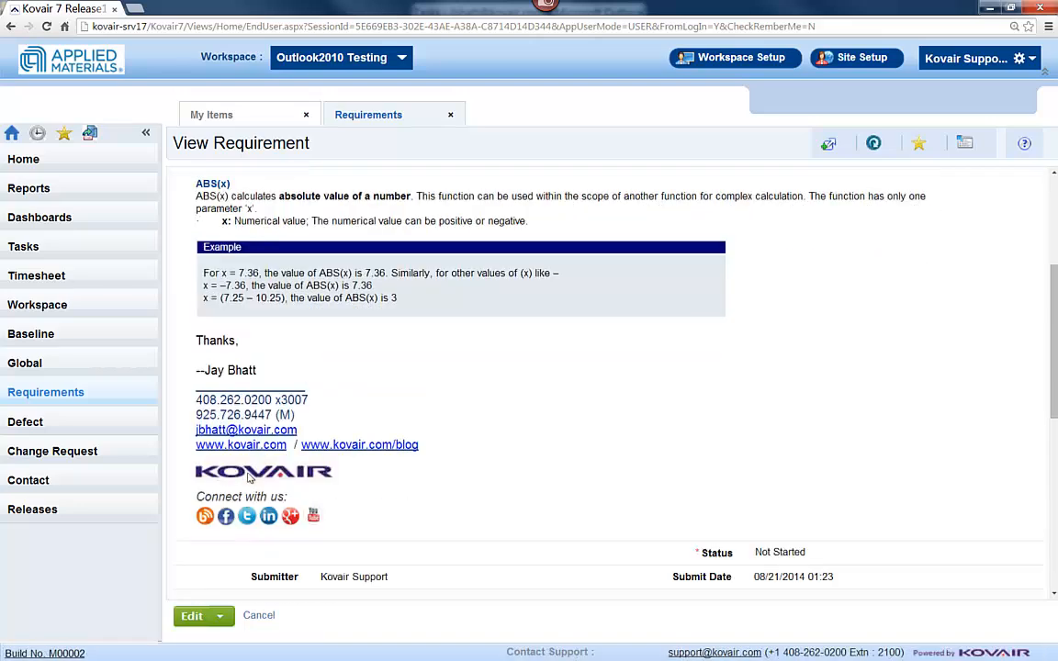
scroll(248, 477, "down", 3)
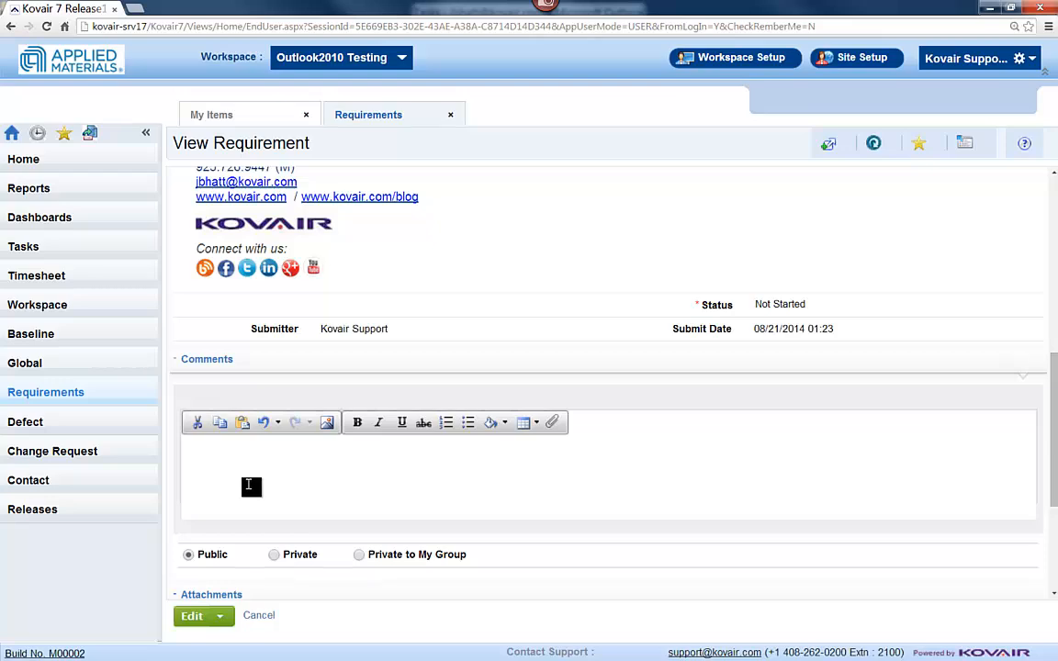
scroll(250, 482, "down", 2)
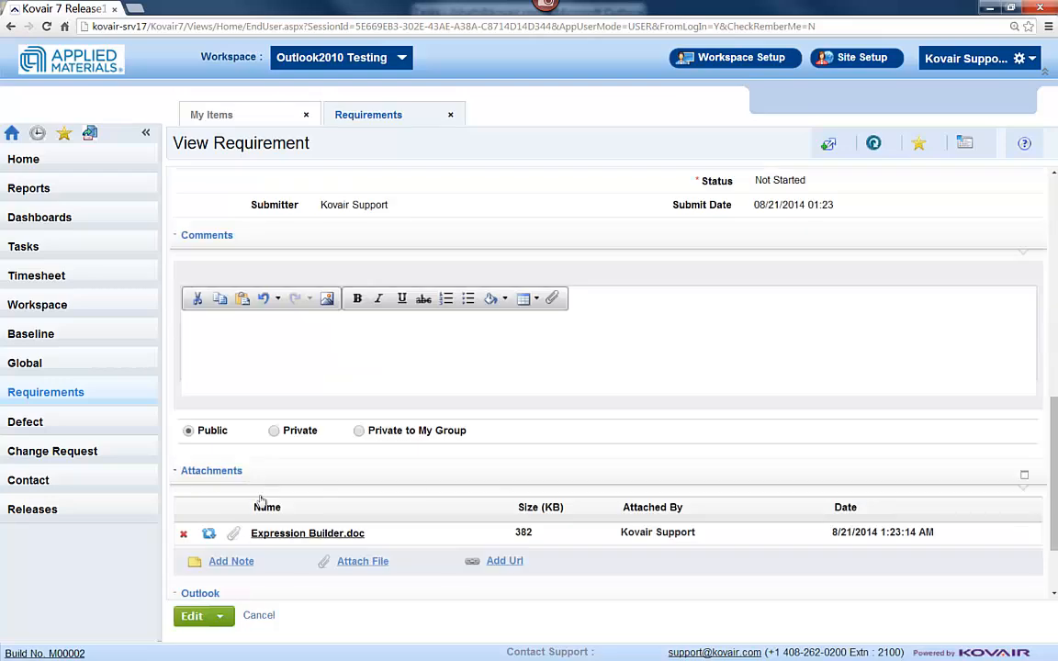
Step: View and close the attachment Expression Builder.doc, and check the requirement's Outlook details before leaving it
left_click(298, 534)
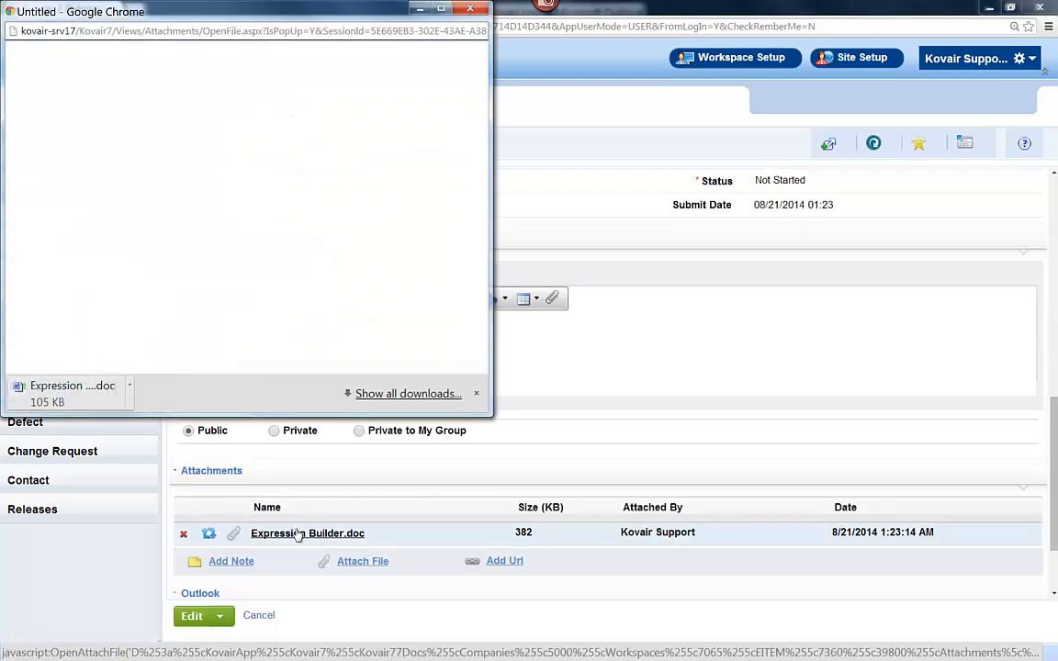
left_click(106, 409)
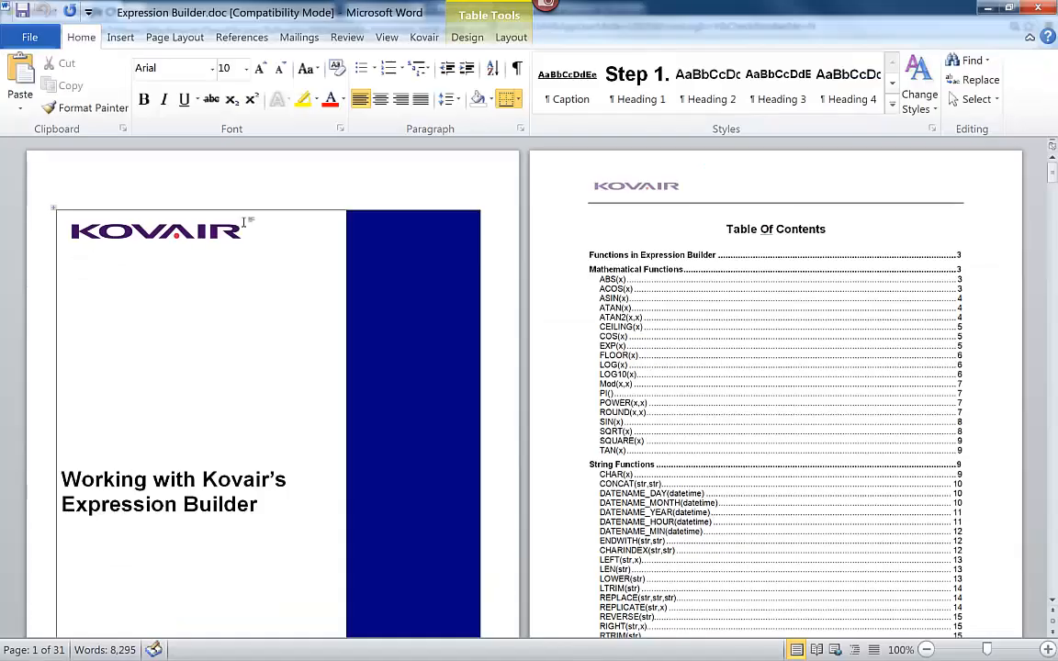
left_click(1044, 7)
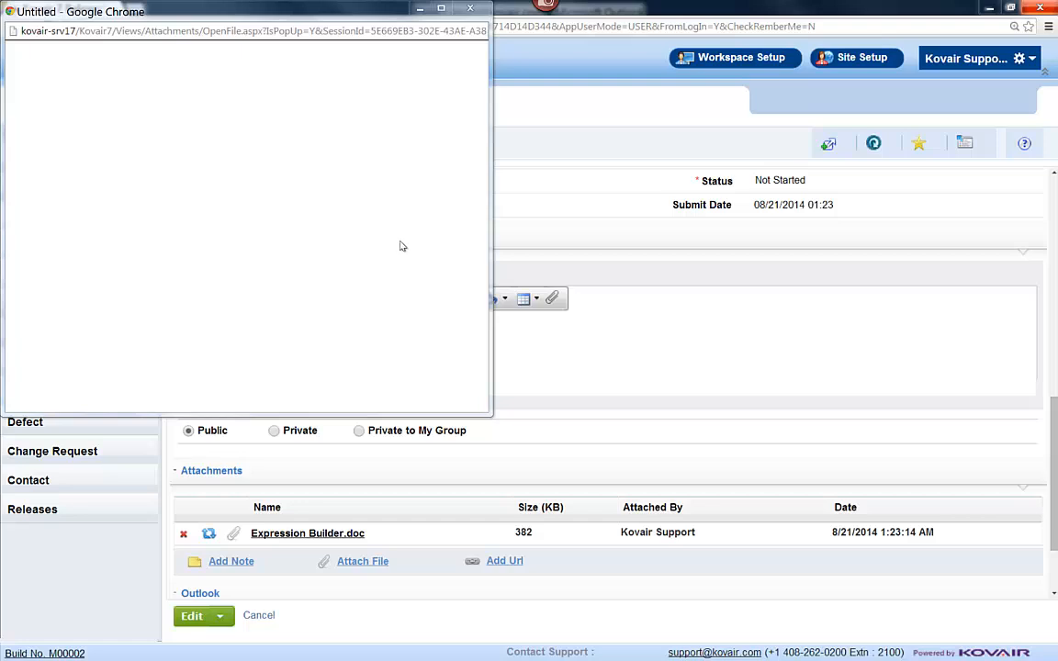
left_click(471, 9)
left_click(373, 369)
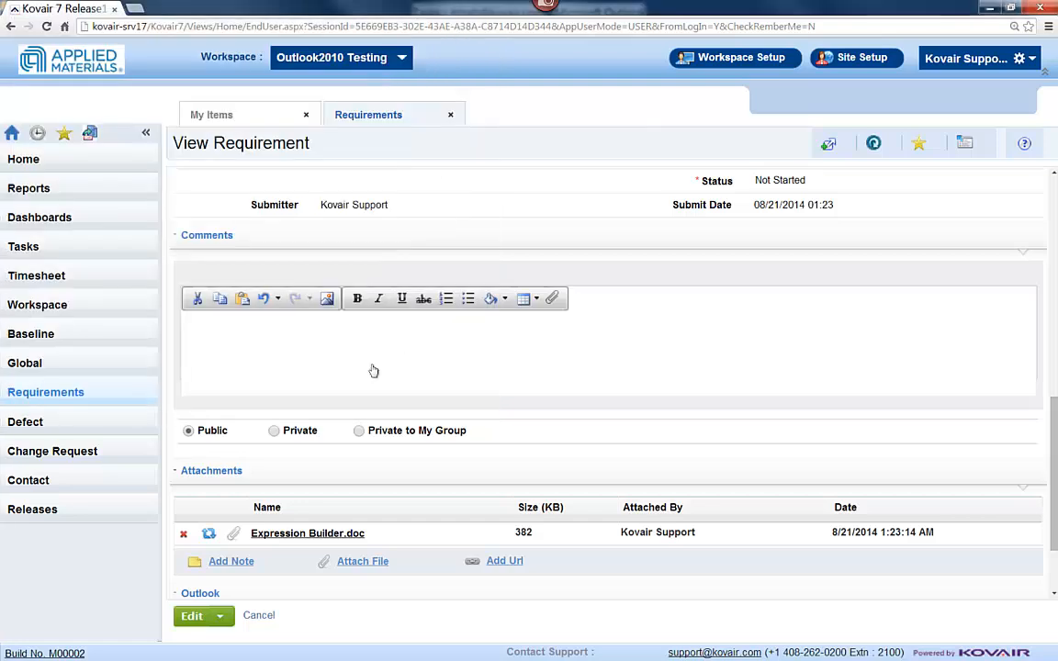
scroll(373, 369, "down", 2)
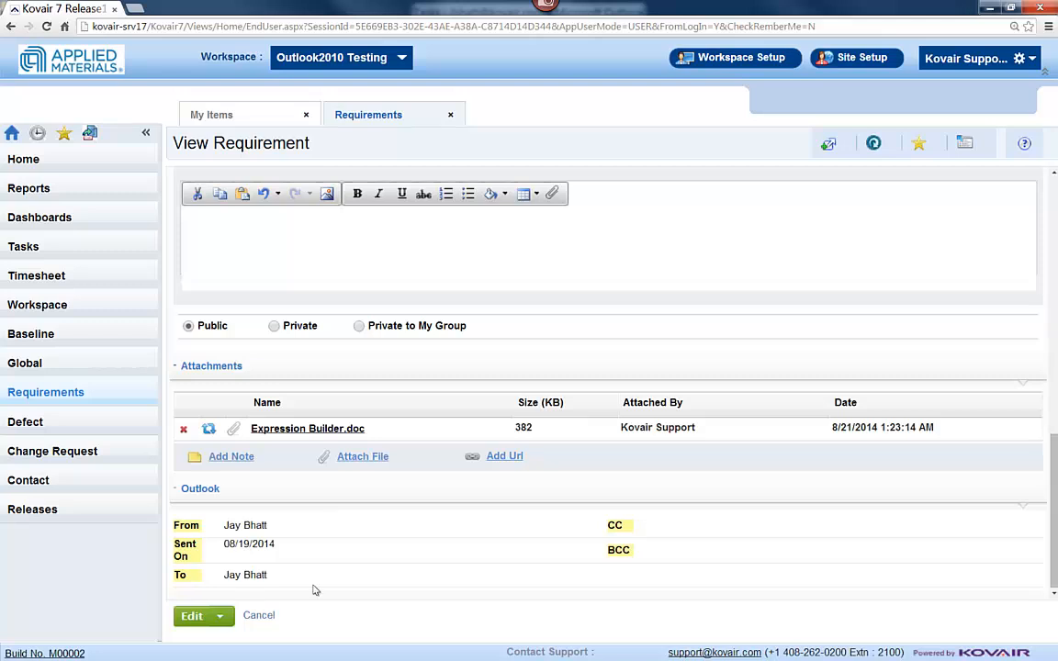
left_click(250, 616)
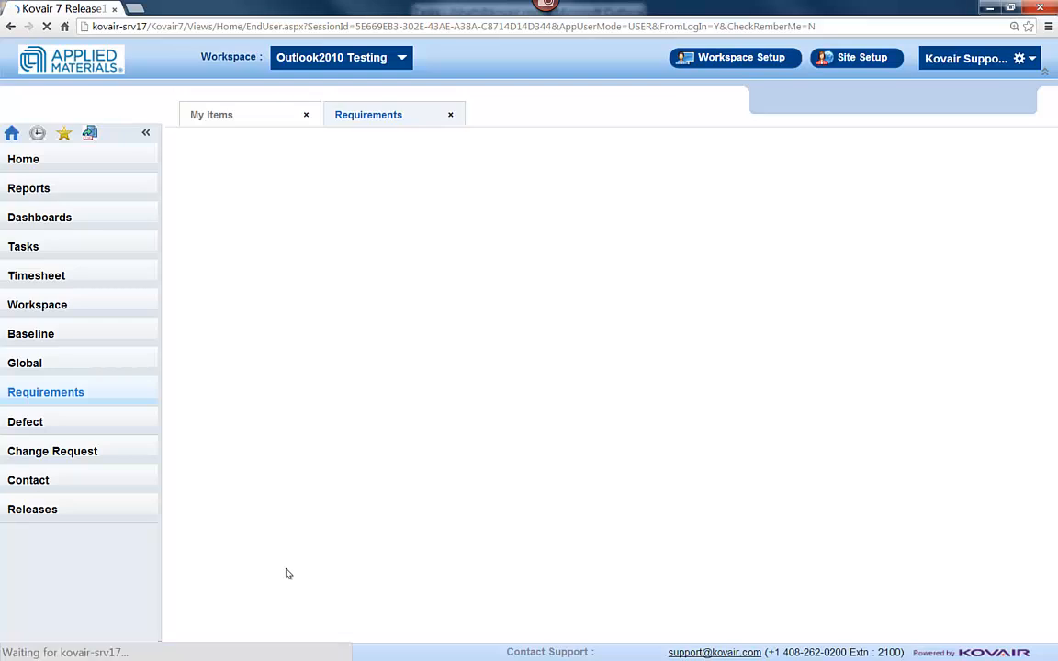
Step: Set the status of the Kovair task Requirements Review Call with Philosophers LLC to Completed
left_click(52, 251)
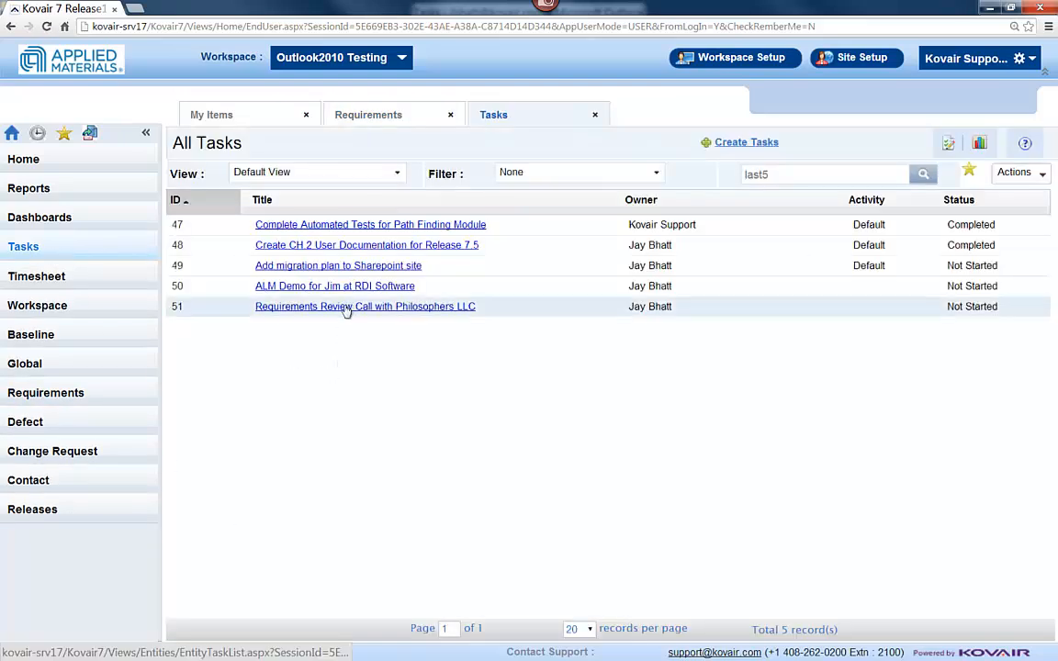
left_click(347, 308)
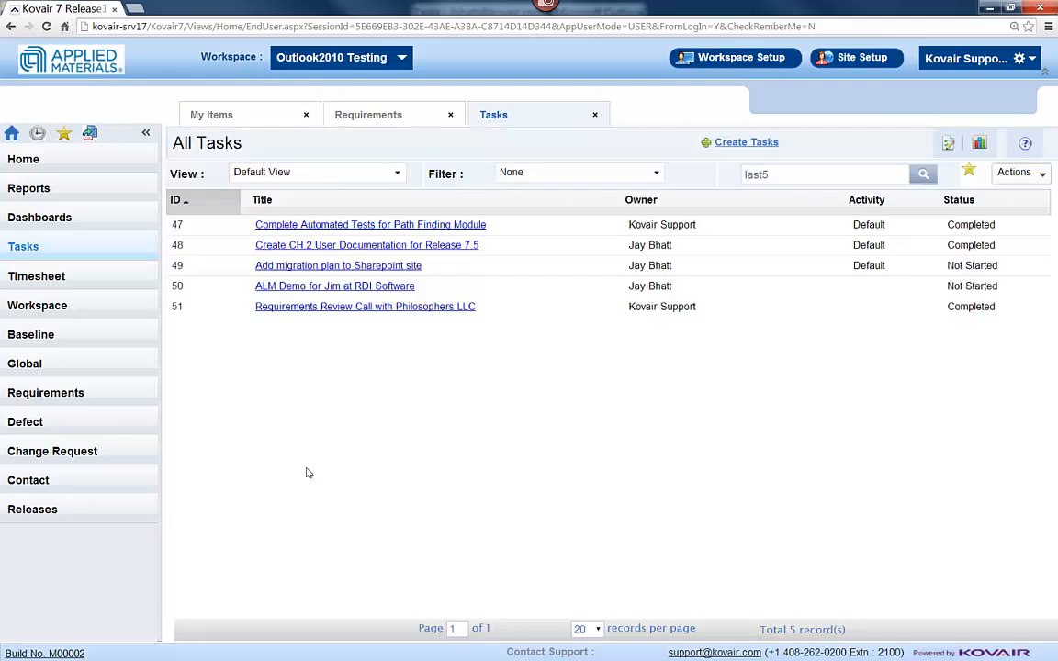
Step: Change the last four digits of the Philosophers LLC contact's primary business telephone in Kovair and save the contact
left_click(109, 484)
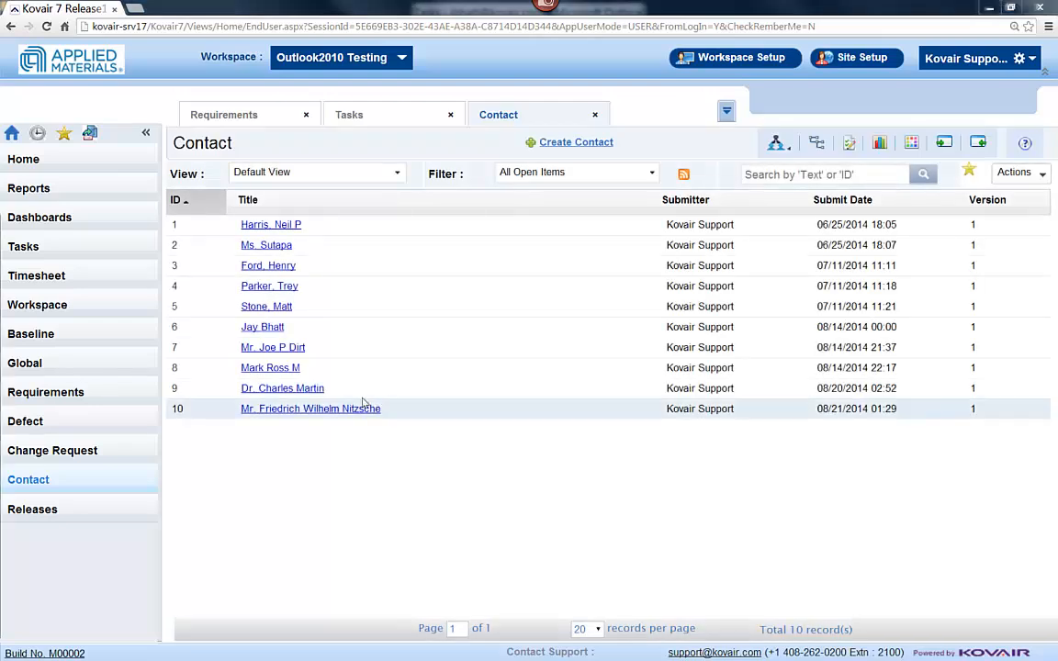
left_click(346, 413)
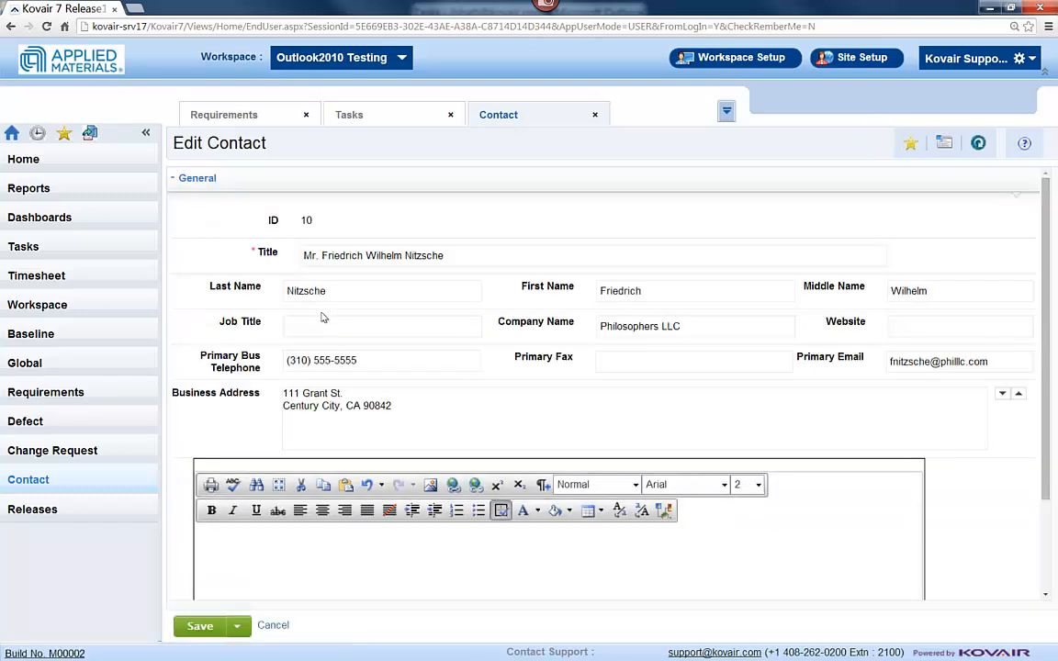
left_click_drag(357, 360, 340, 360)
type("6565")
left_click(206, 626)
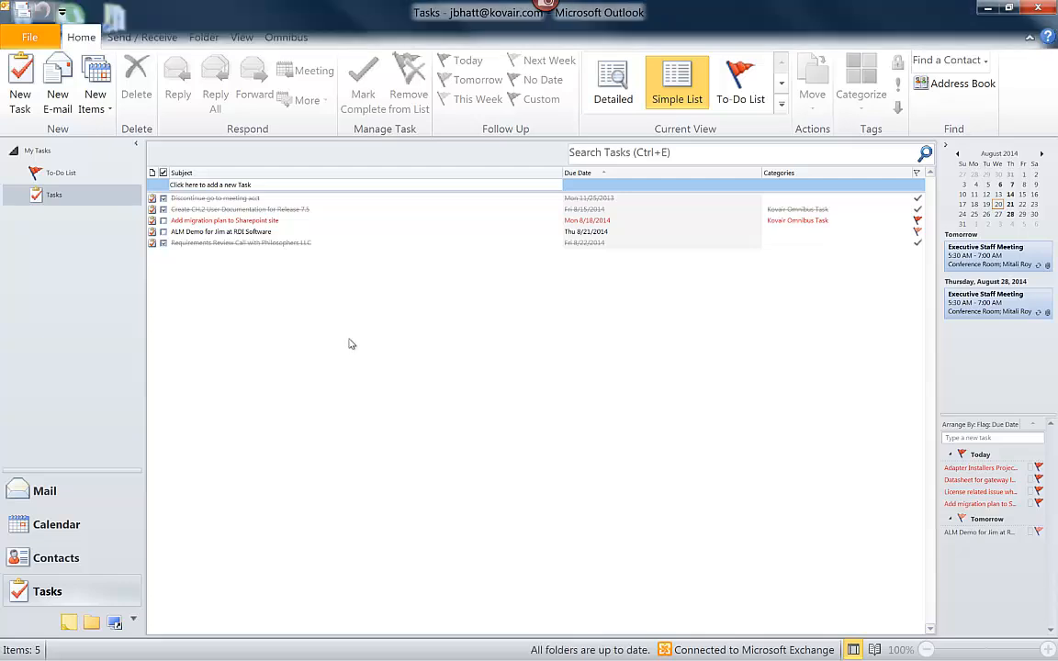
Step: Switch to Outlook and check the Philosophers LLC contact's business phone in the contacts
left_click(87, 560)
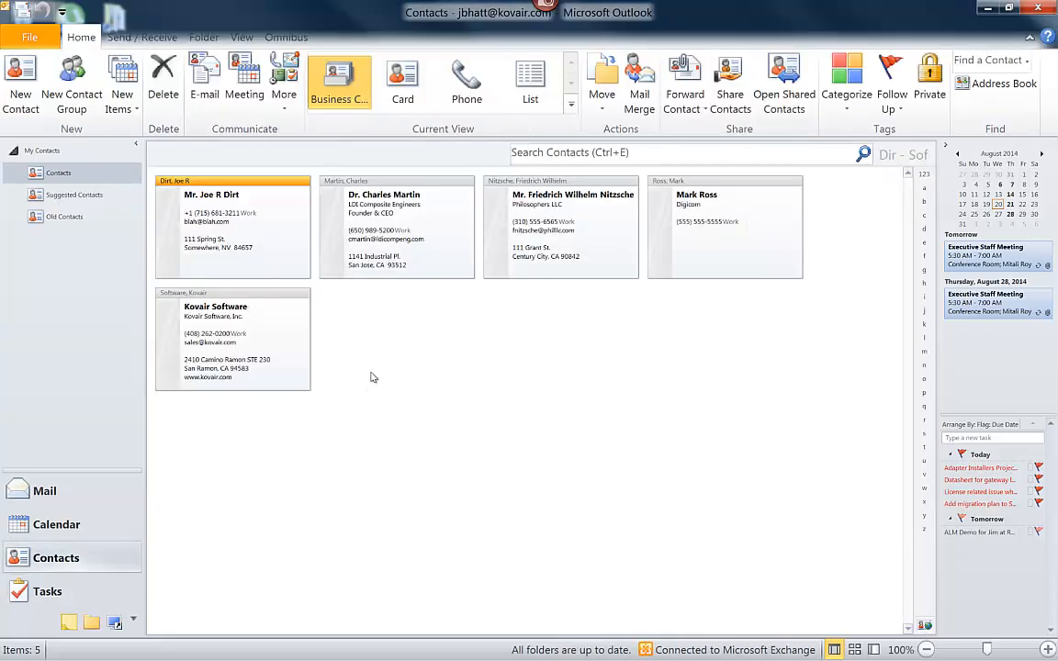